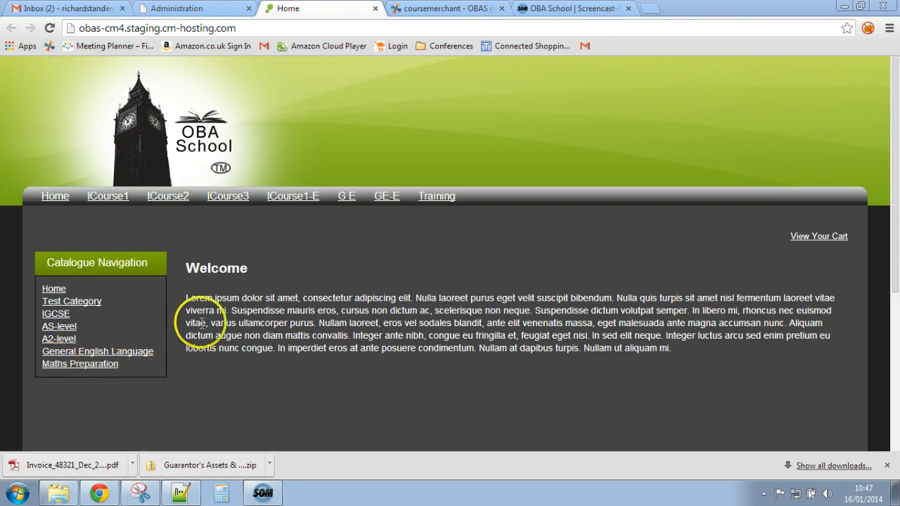
Open the store administration page at obas-cm4.staging.cm-hosting.com/storeadmin
left_click(252, 28)
left_click(252, 28)
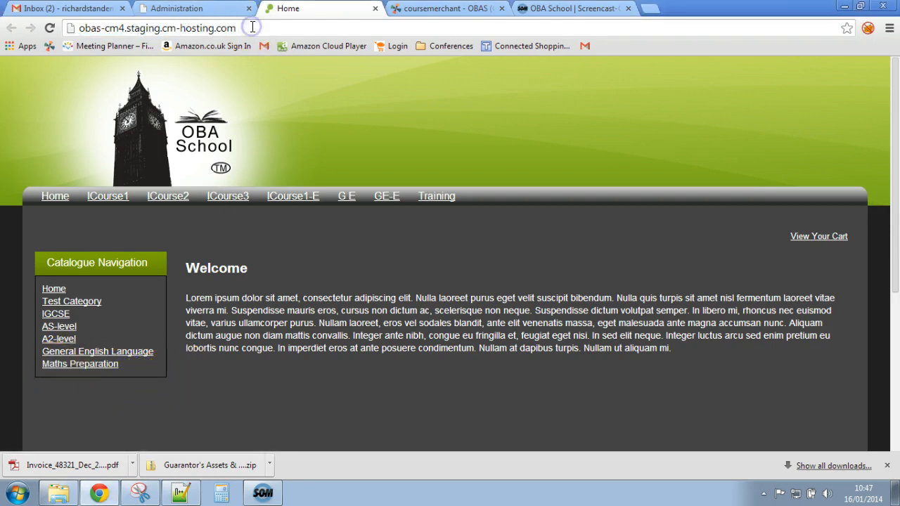
type("/storeadmin")
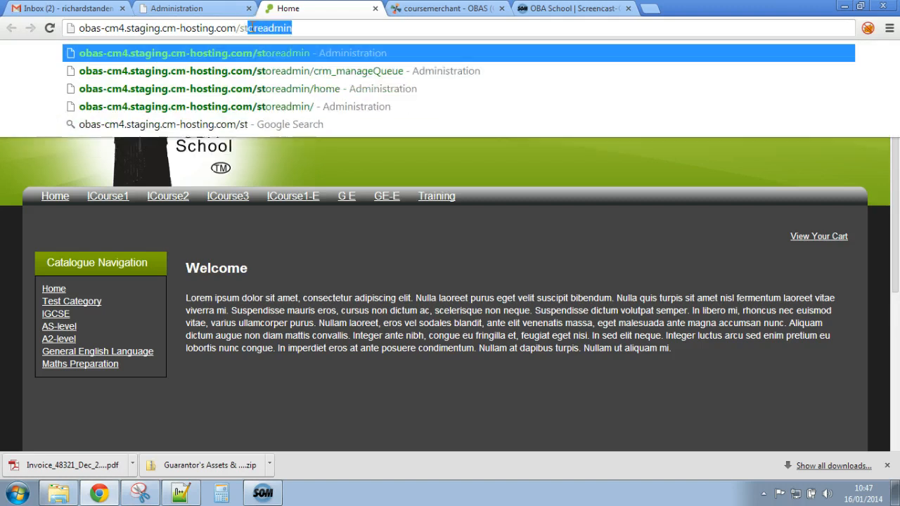
left_click(327, 30)
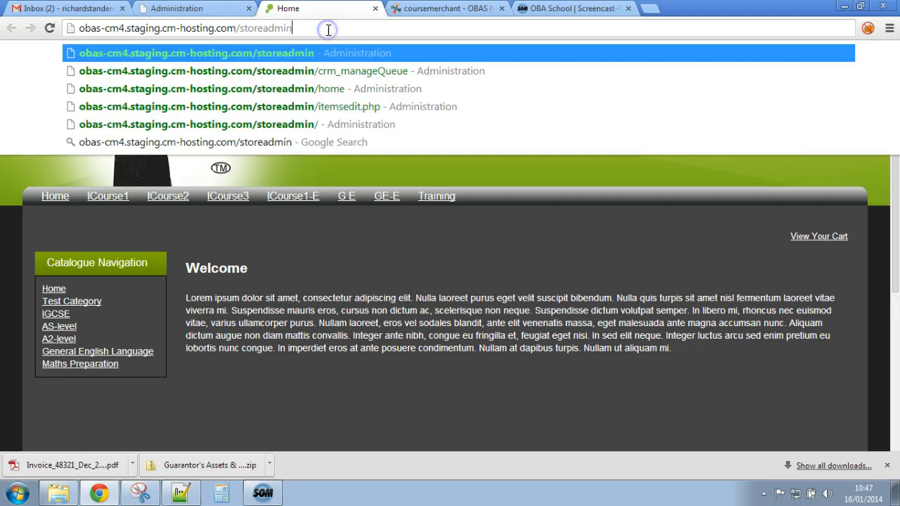
key("Return")
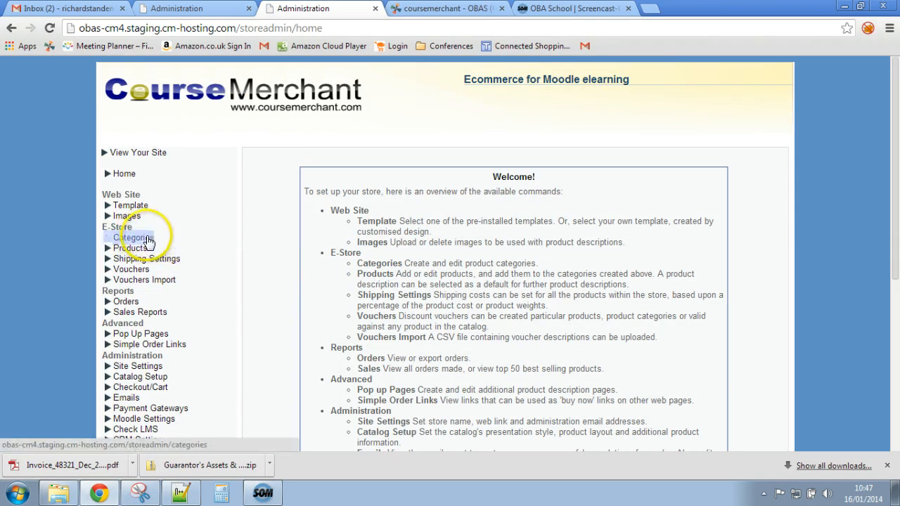
Add a new store category and name it English Preparation
left_click(144, 237)
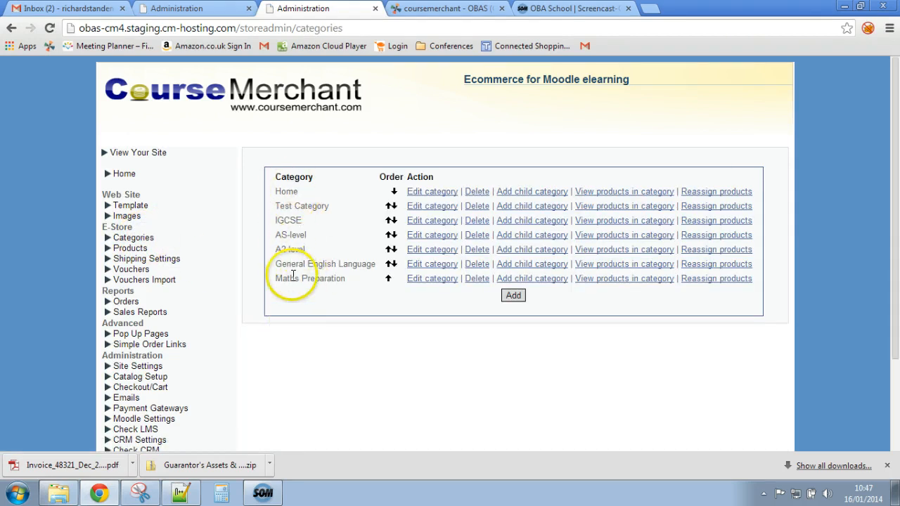
left_click(513, 295)
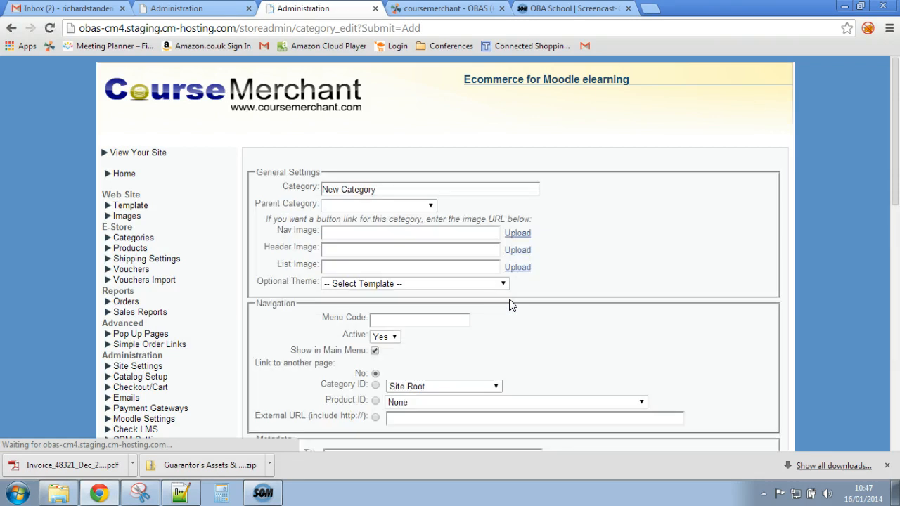
left_click_drag(383, 190, 323, 190)
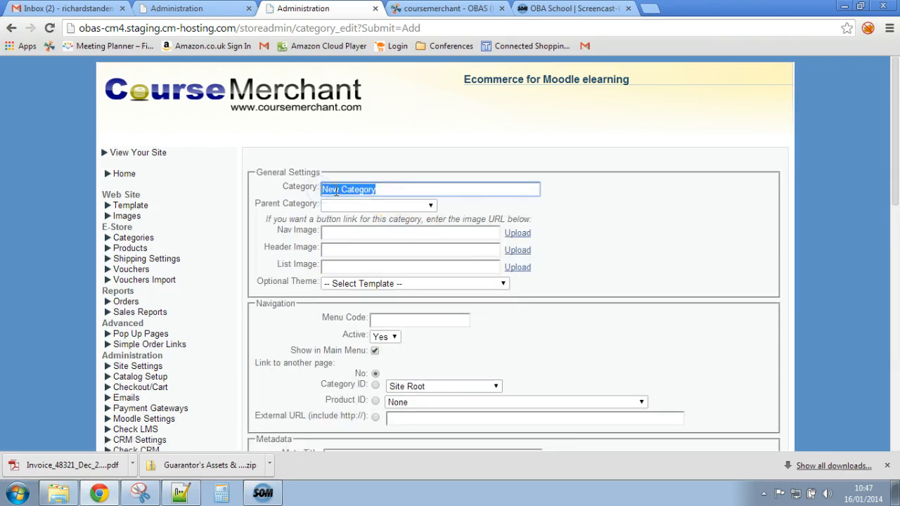
type("English")
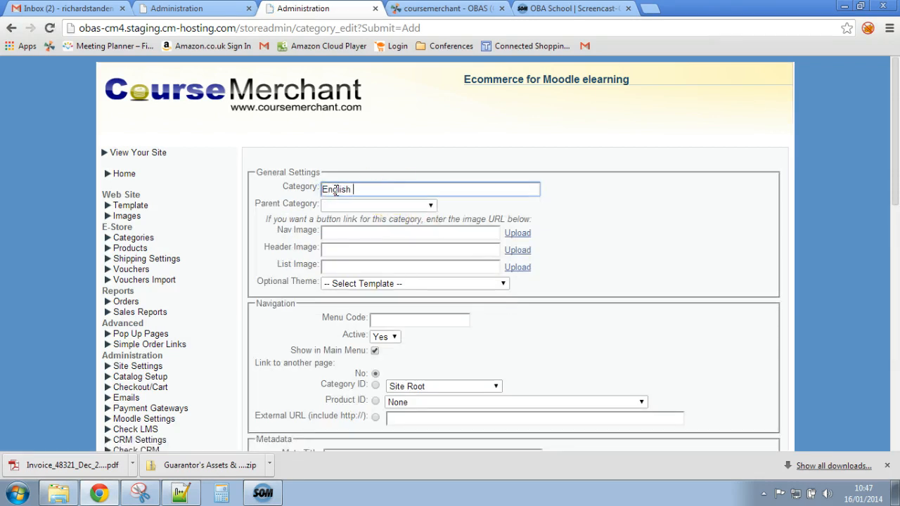
type(" Preparation")
Examine the parent category choices, the navigation, header and list image fields, and the optional theme templates
left_click(428, 206)
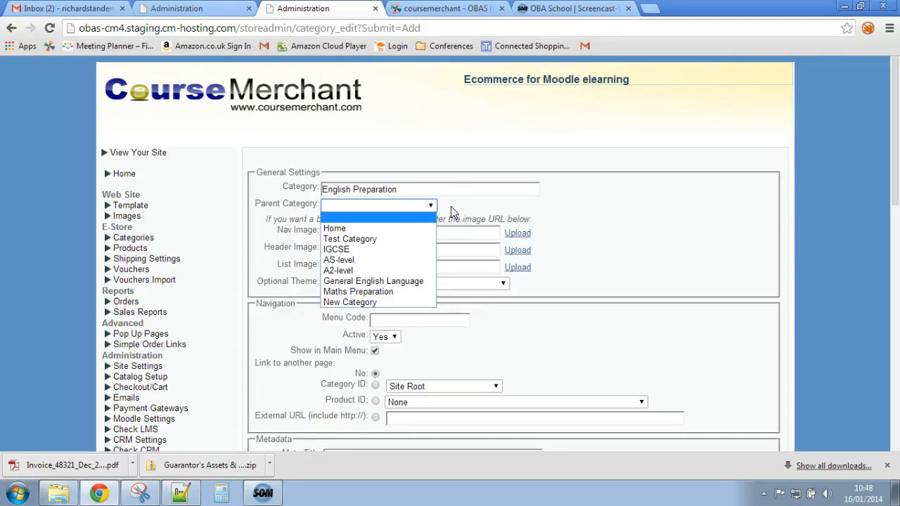
left_click(451, 206)
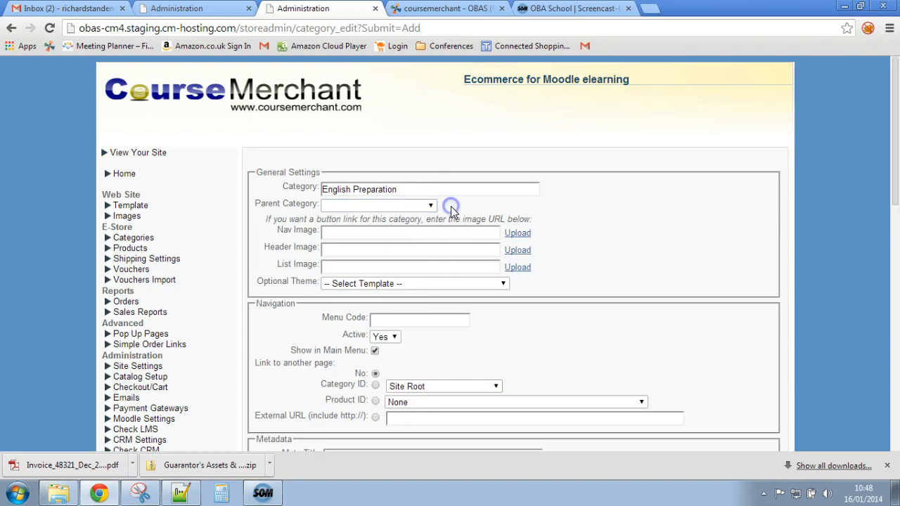
left_click(391, 235)
left_click(387, 249)
left_click(378, 267)
left_click(372, 233)
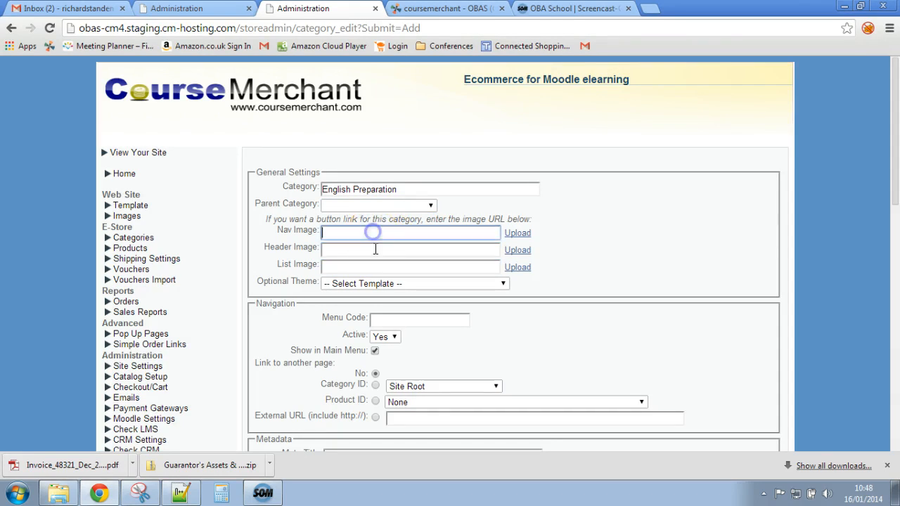
left_click(372, 251)
left_click(369, 267)
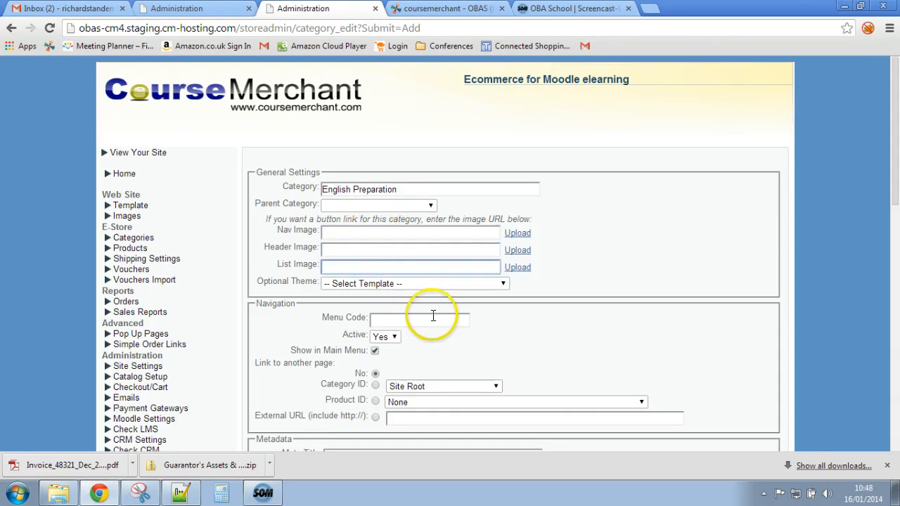
left_click(503, 285)
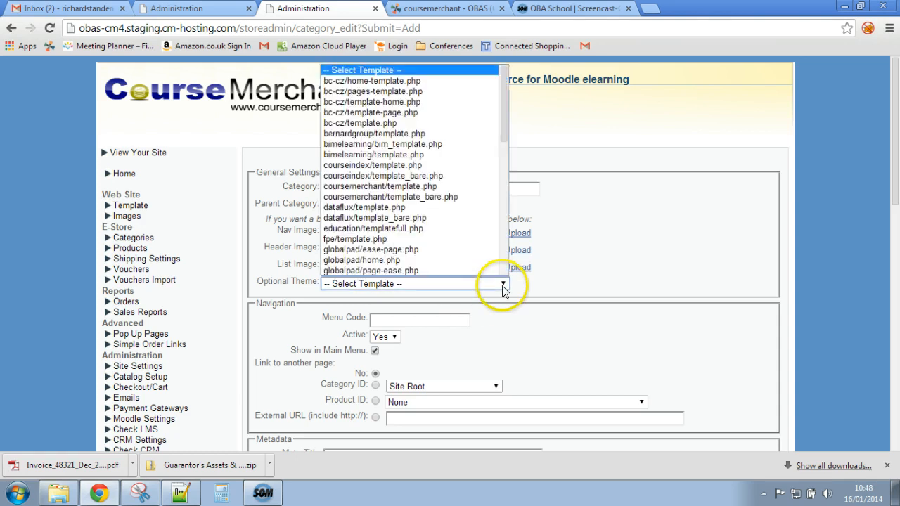
left_click(576, 292)
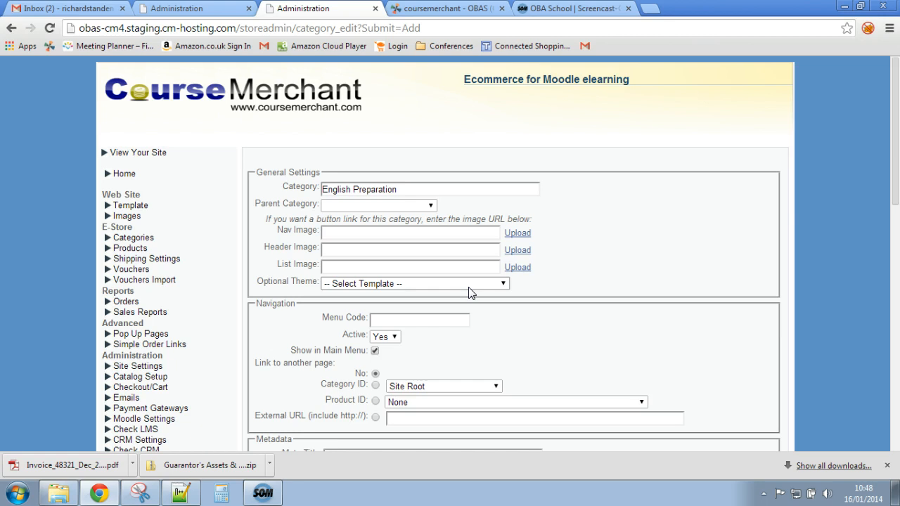
left_click(450, 291)
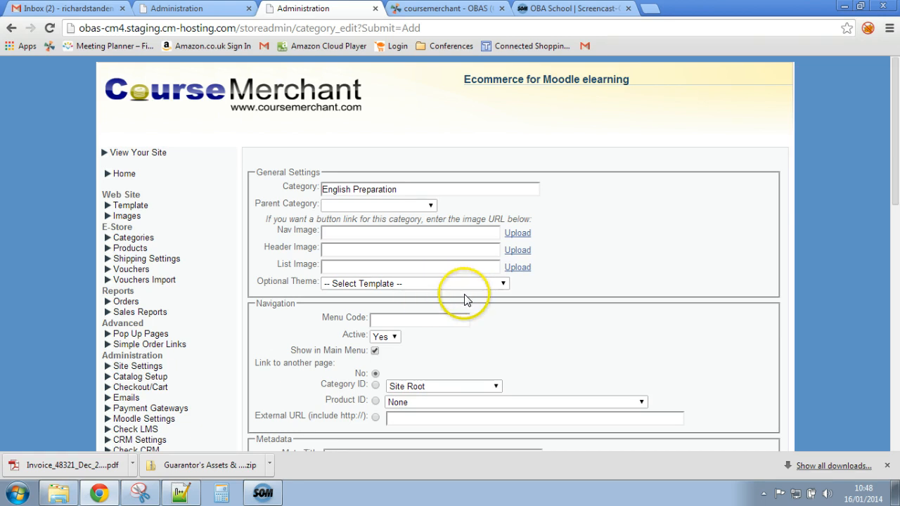
Set the category's menu code to english-prep
left_click(418, 318)
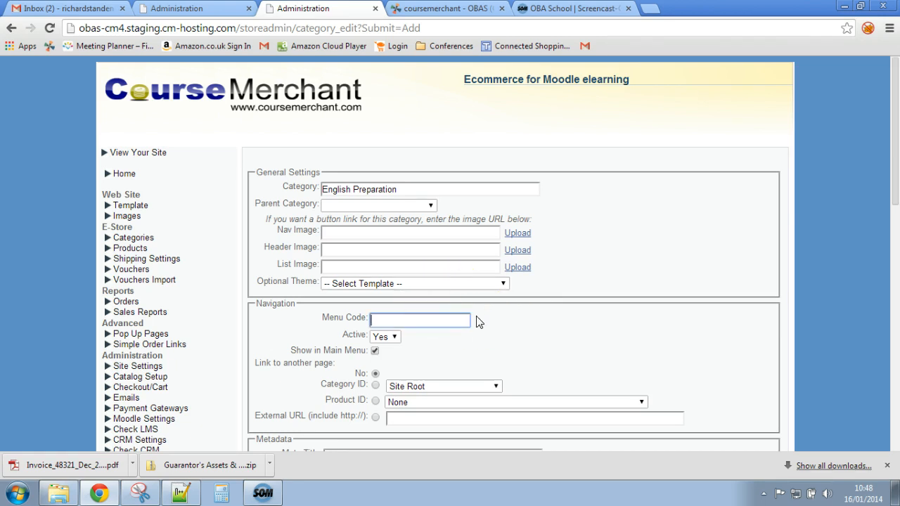
type("e")
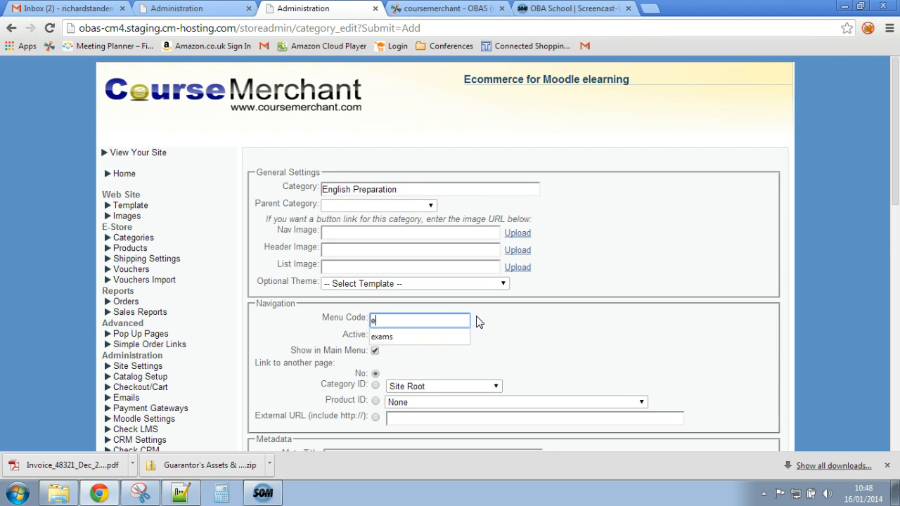
type("nglish-prep")
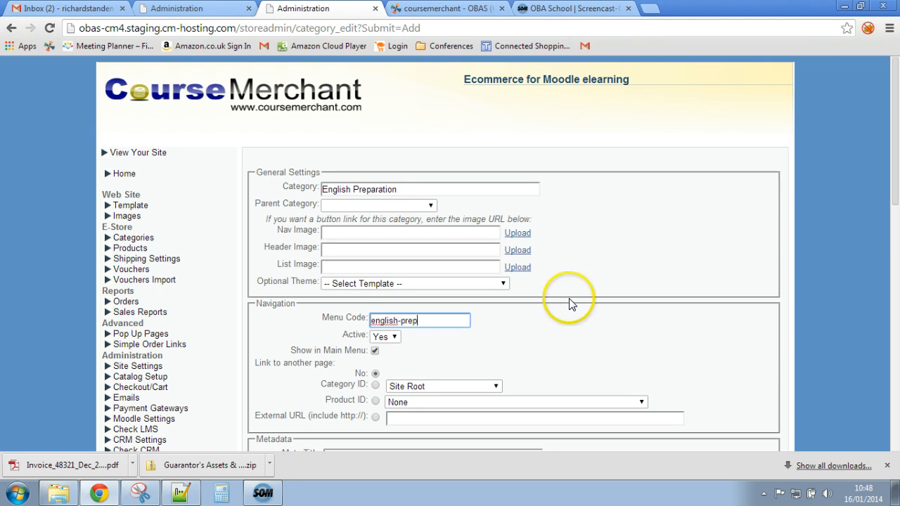
Try linking the category to a category ID and a product ID, and return the link option to No
scroll(566, 302, "down", 1)
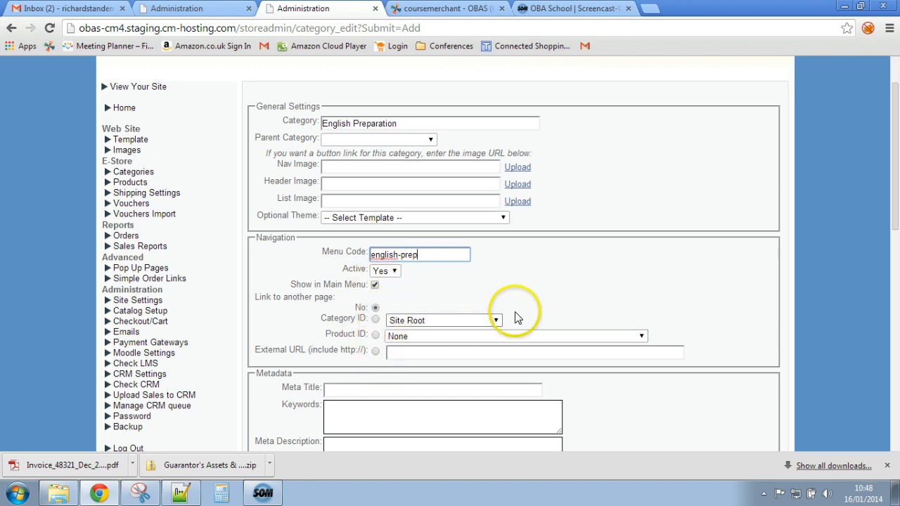
scroll(499, 310, "down", 2)
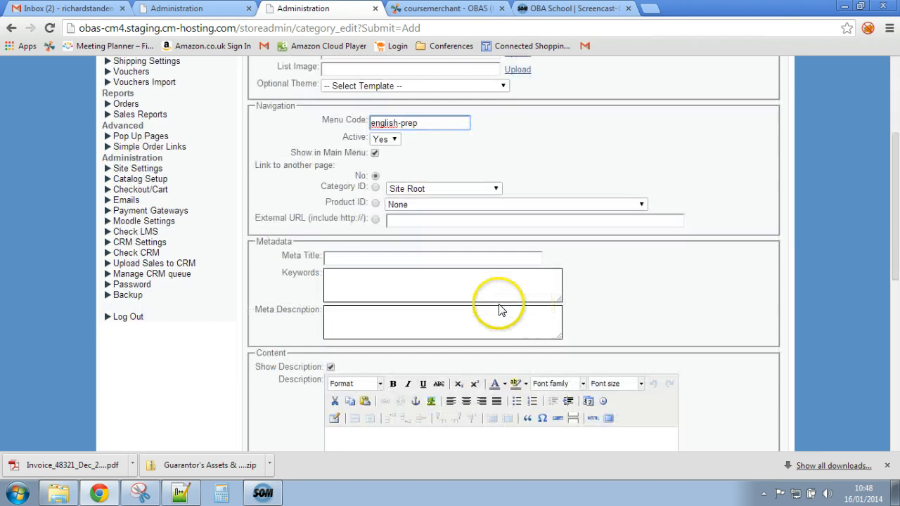
left_click(376, 188)
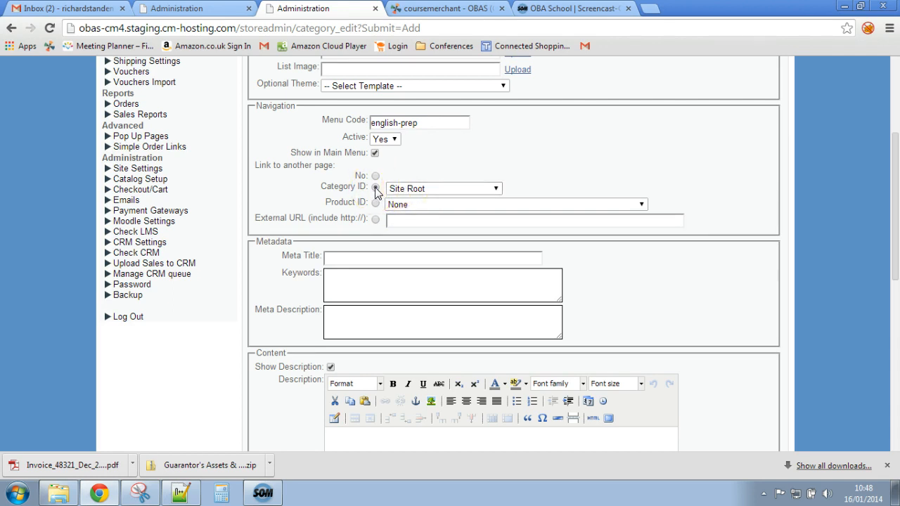
left_click(375, 203)
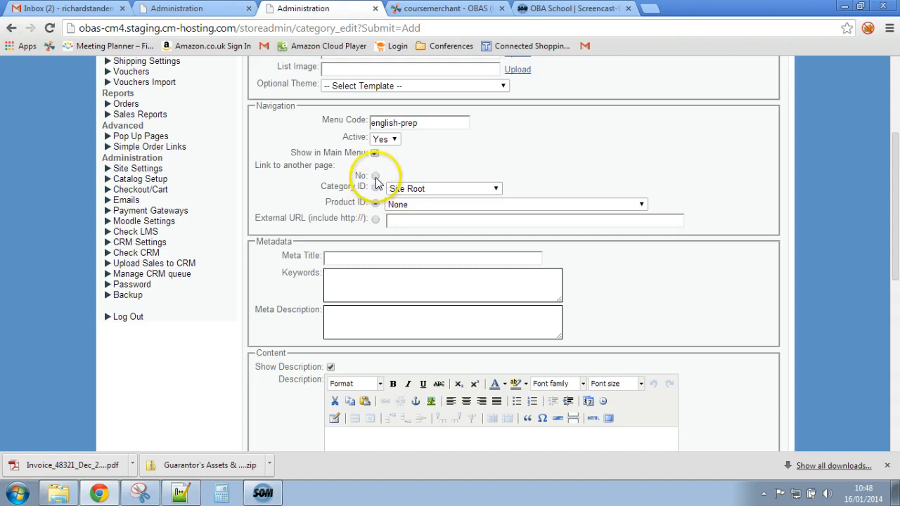
left_click(375, 175)
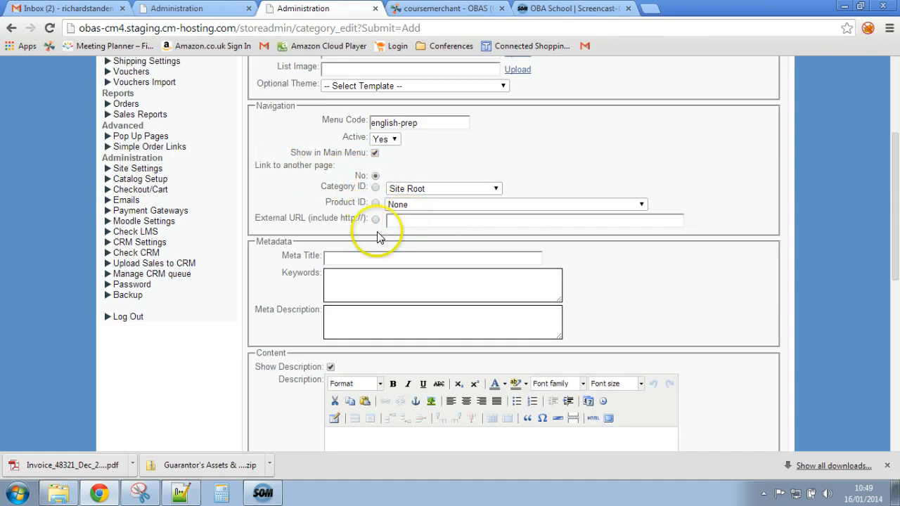
Set the meta title to "Category of Courses on English" and the keywords to "English, English Courses, Online, Expert Tutors"
left_click(356, 255)
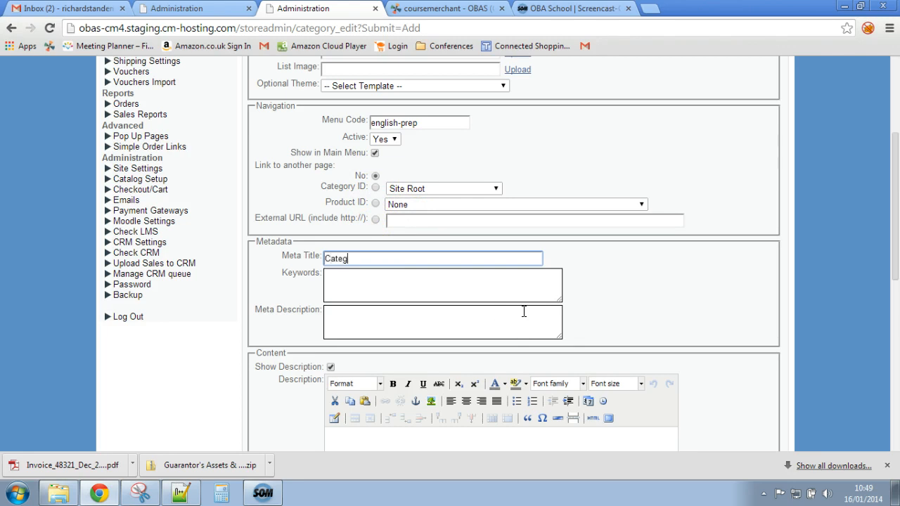
type("Category of Courses on English")
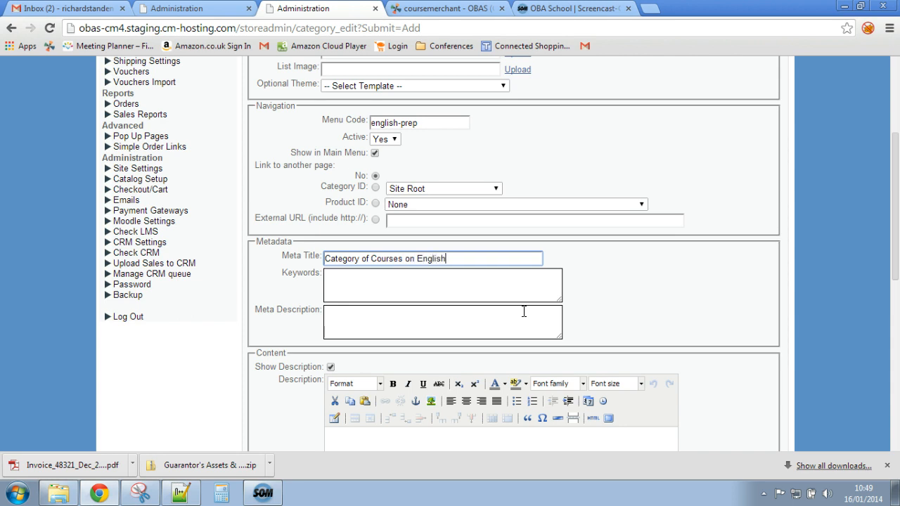
left_click(459, 278)
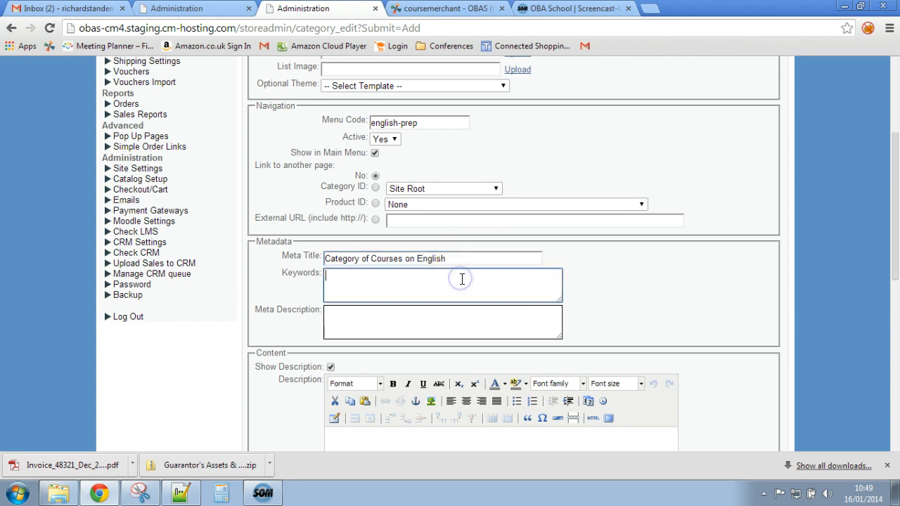
type("Eng")
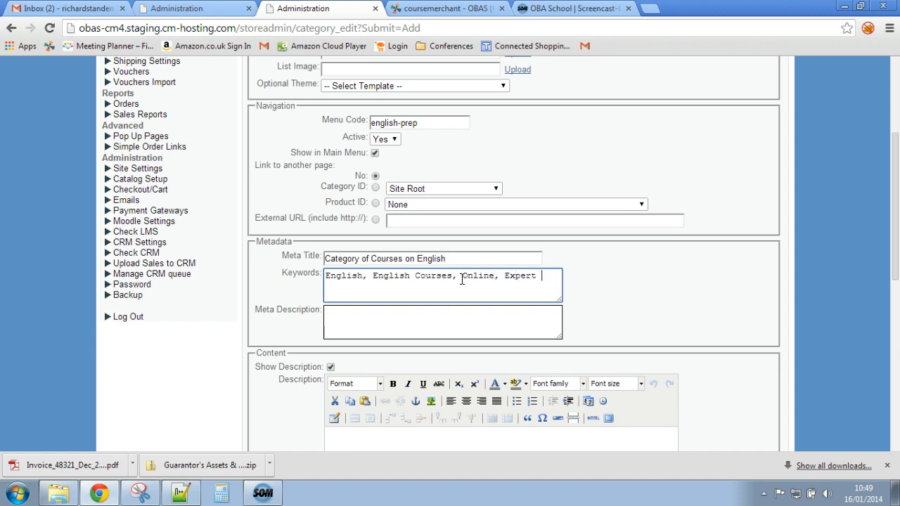
type("ors")
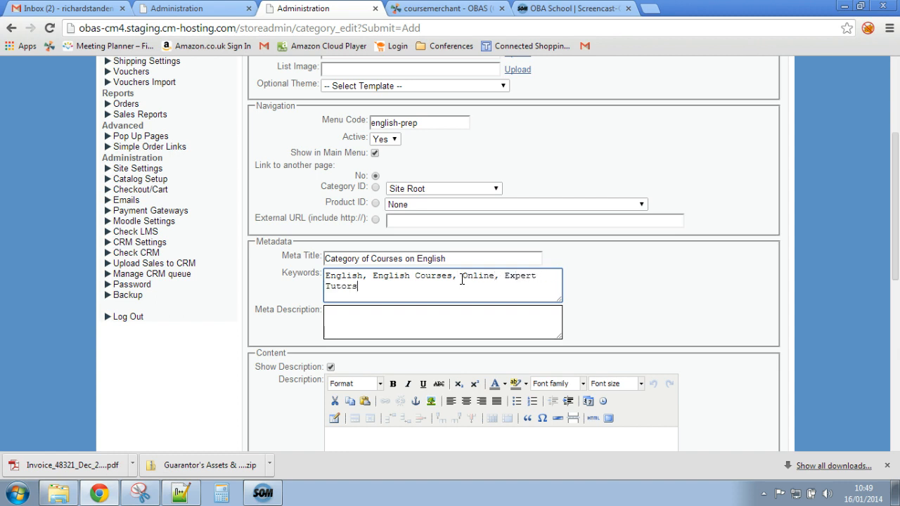
Set the meta description to "Learn English Online!" and the content description to "This is the description."
left_click(430, 324)
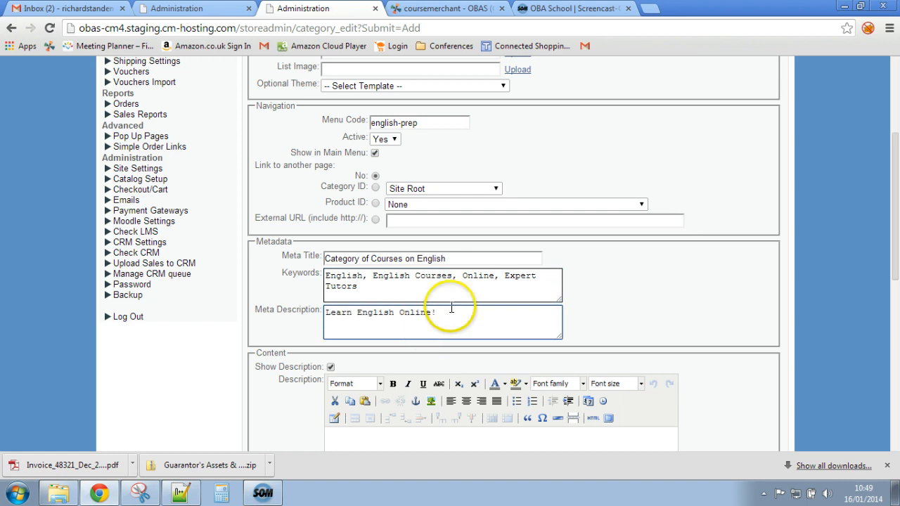
scroll(488, 302, "down", 2)
left_click(415, 332)
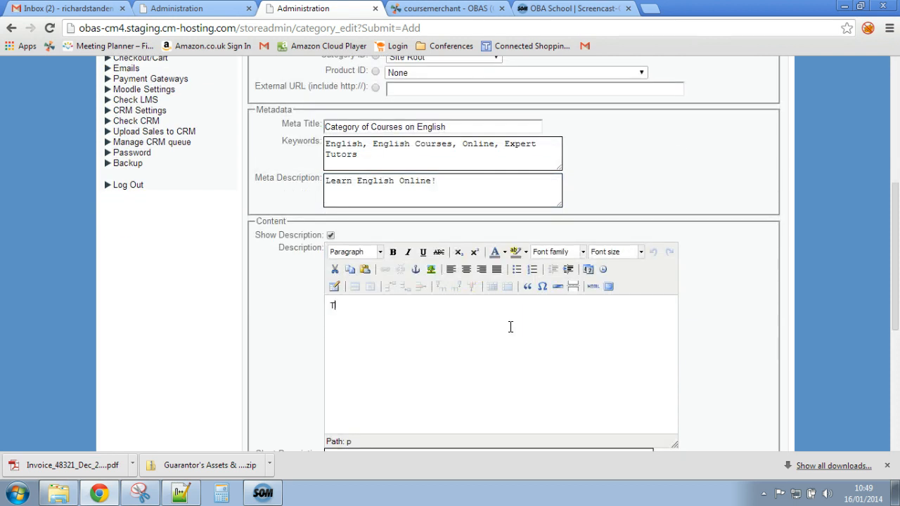
type("This is the description.")
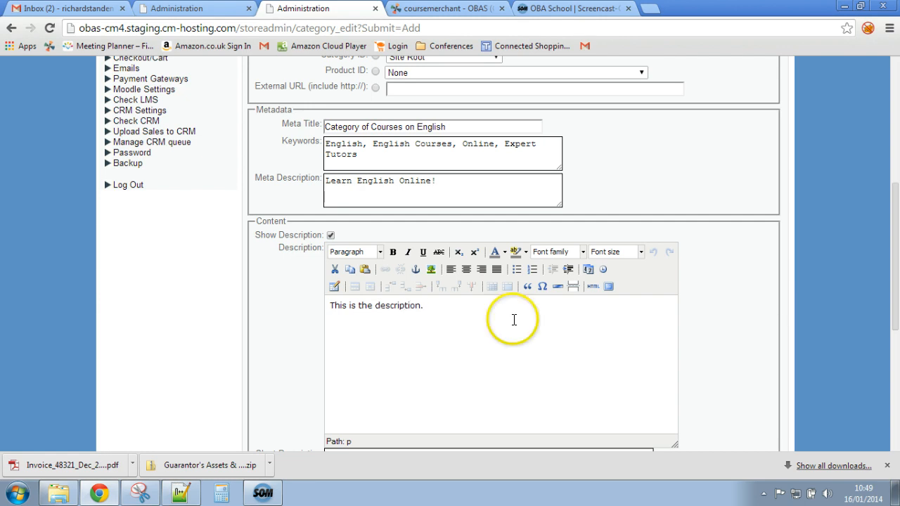
Review the short description field and the display settings for child categories and products
scroll(440, 276, "down", 3)
scroll(440, 277, "down", 1)
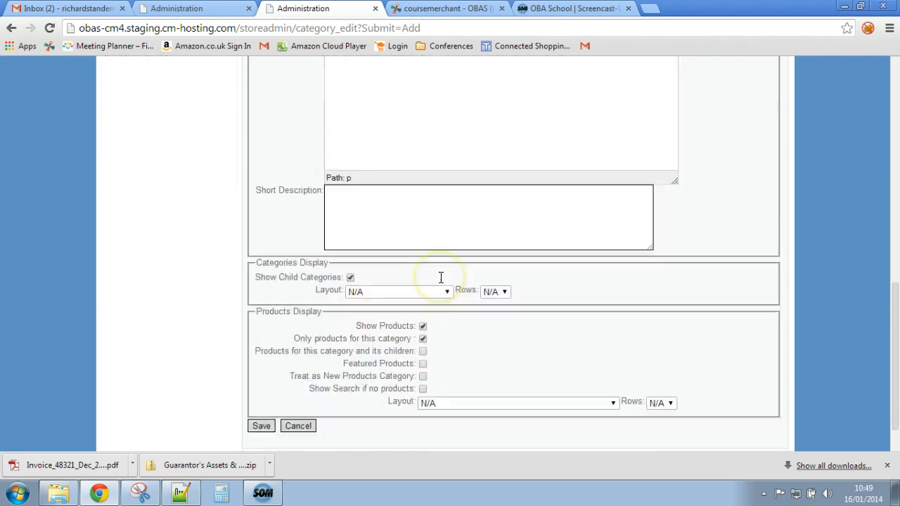
left_click(414, 239)
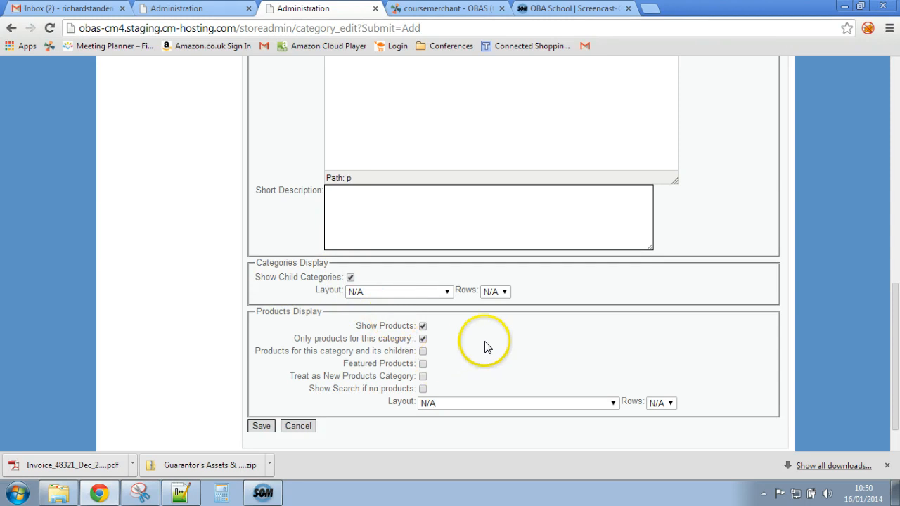
scroll(482, 345, "down", 1)
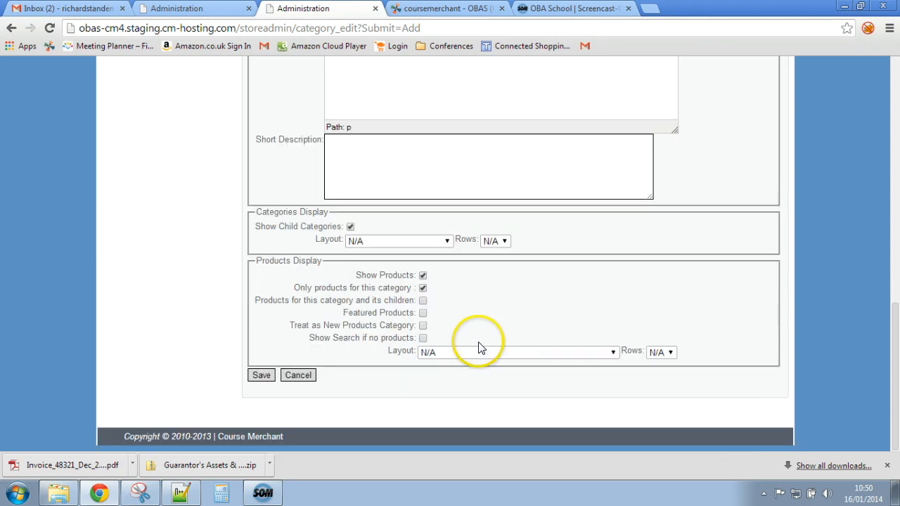
left_click(422, 288)
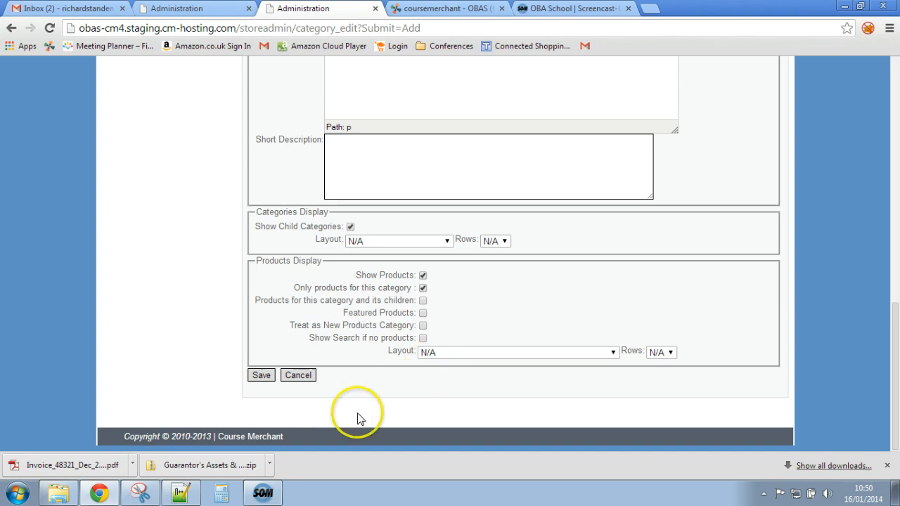
Save the new category and view its English Preparation page on the store site, including the description and product message
left_click(261, 375)
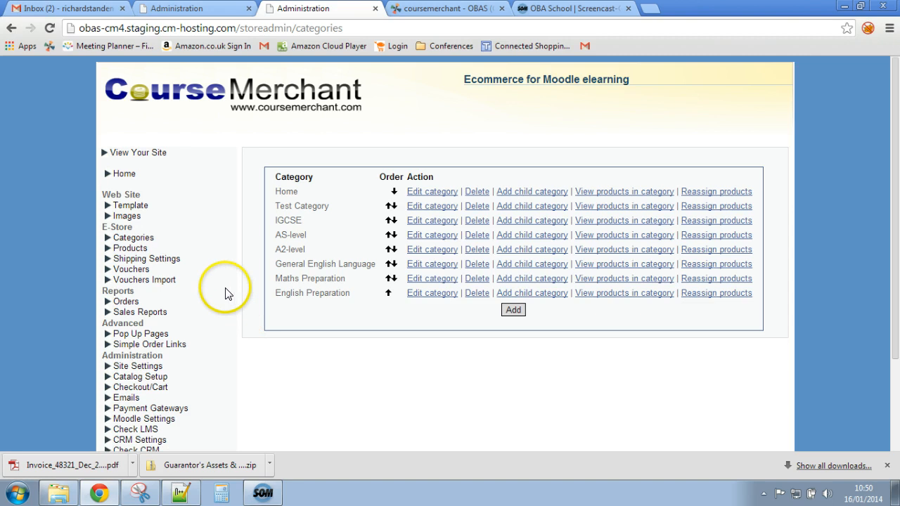
left_click(153, 154)
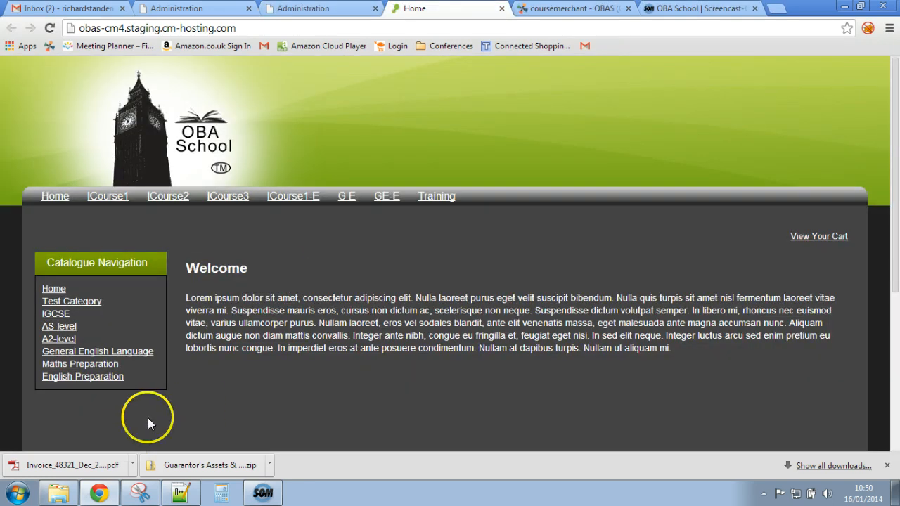
left_click(88, 377)
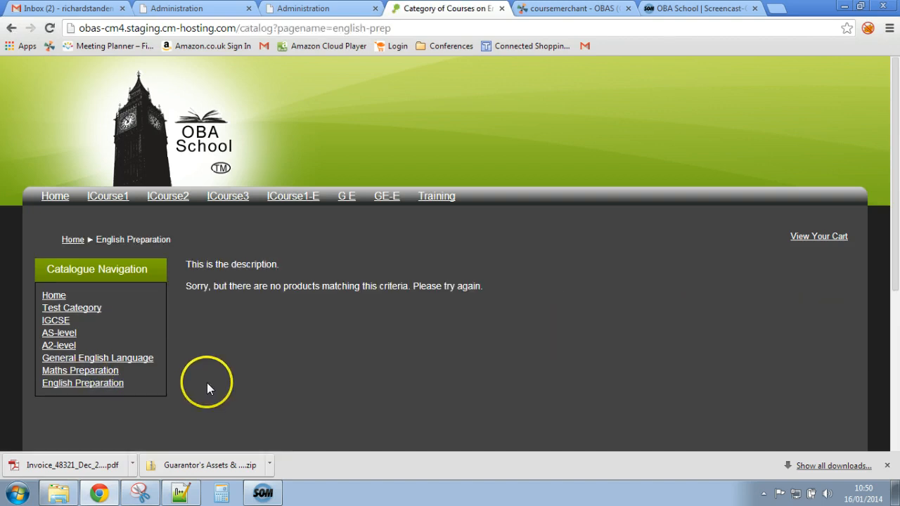
left_click_drag(185, 264, 485, 284)
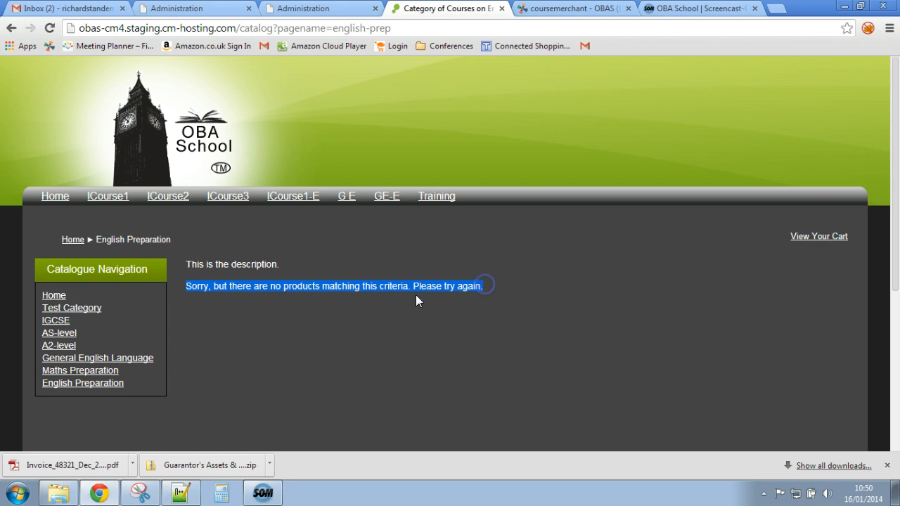
left_click(293, 298)
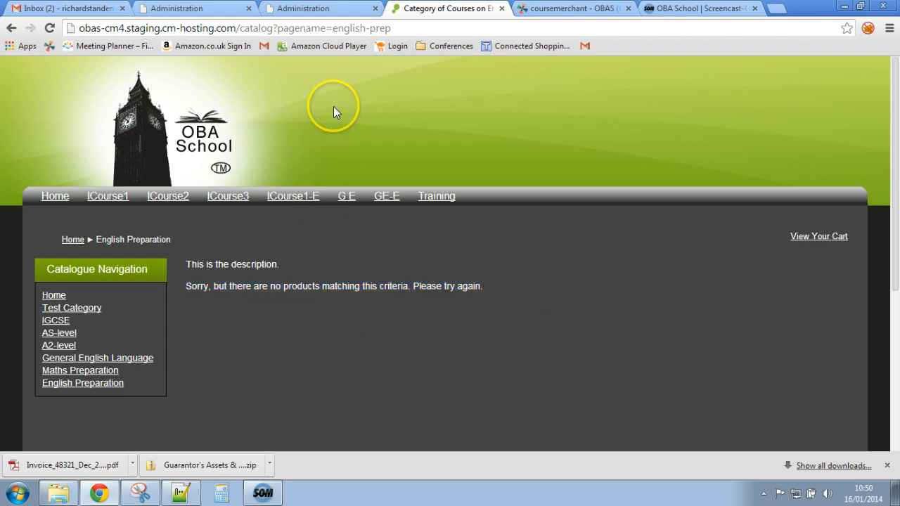
Check the page name parameter in the web address of the English Preparation page
left_click(333, 28)
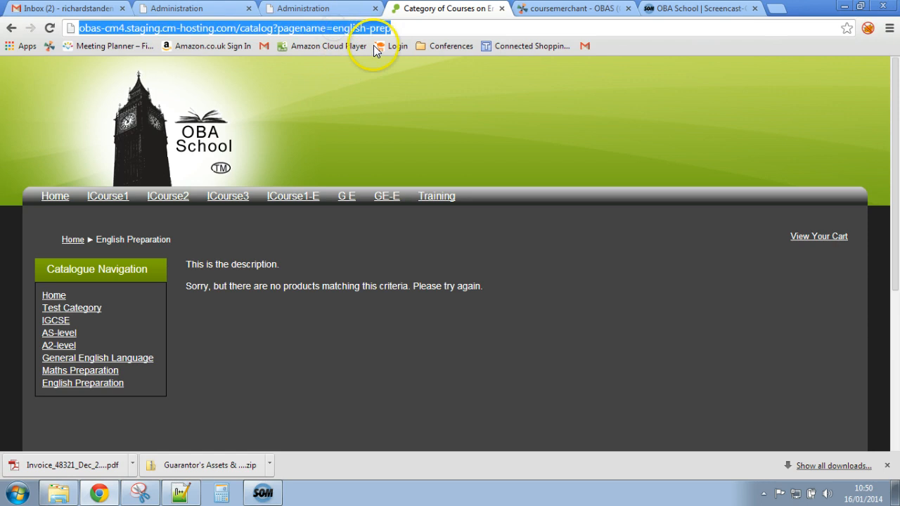
left_click_drag(391, 29, 279, 28)
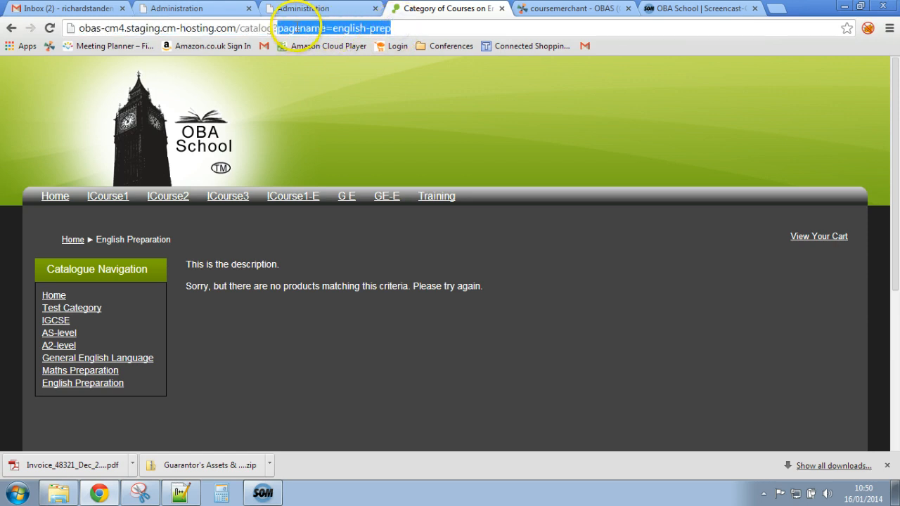
left_click(437, 301)
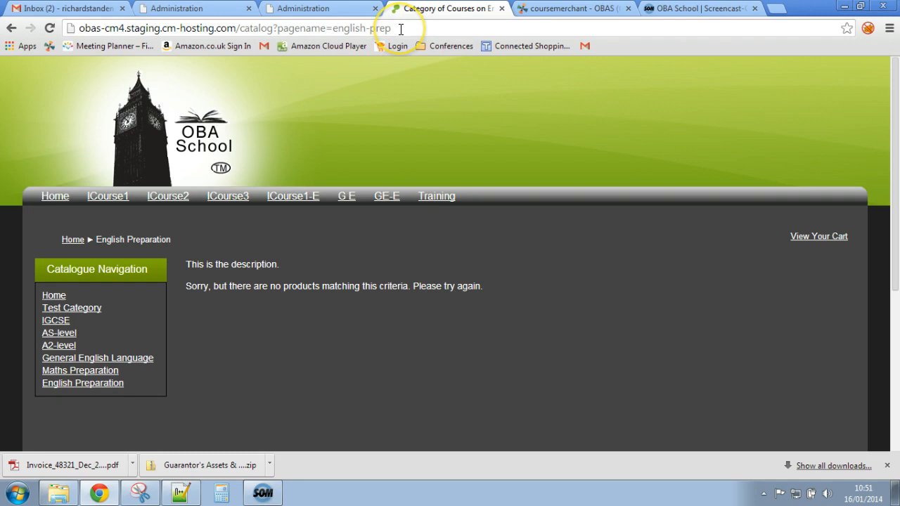
Inspect the keywords, description and title tags in the English Preparation page's source code, and close the source view
right_click(293, 325)
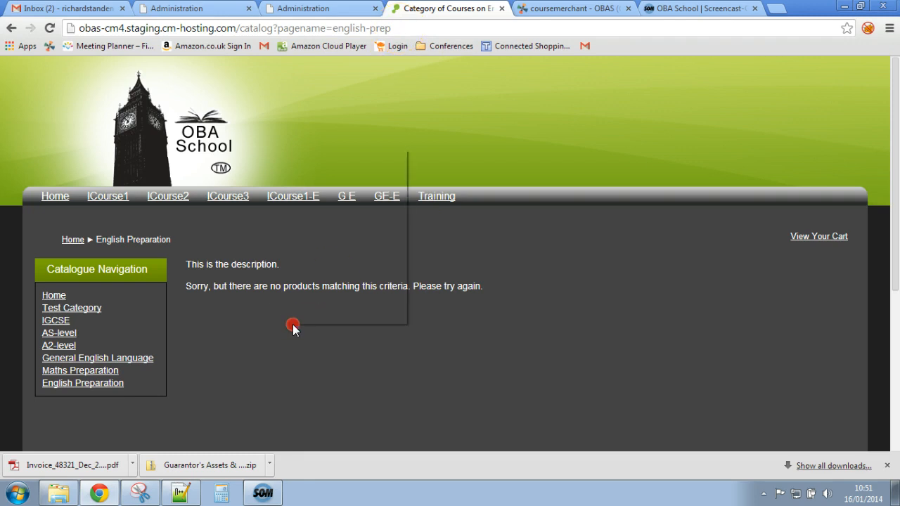
left_click(327, 260)
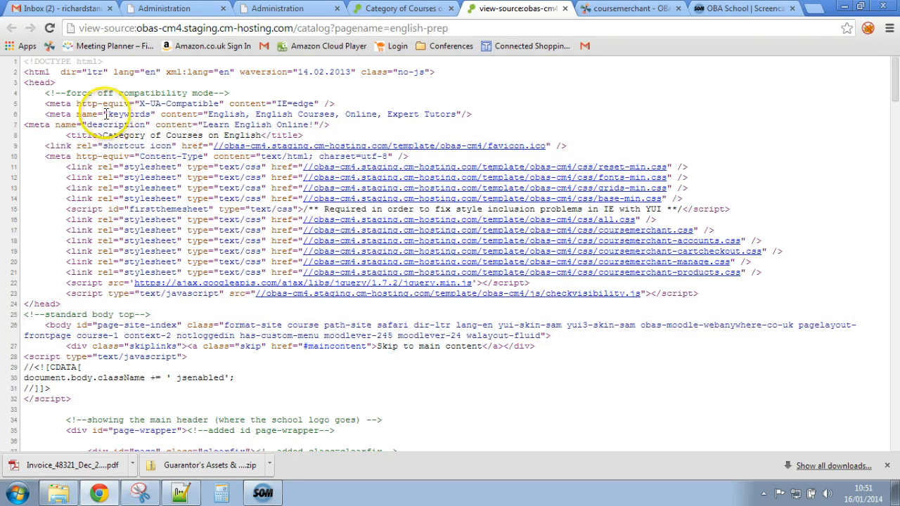
left_click_drag(49, 113, 460, 114)
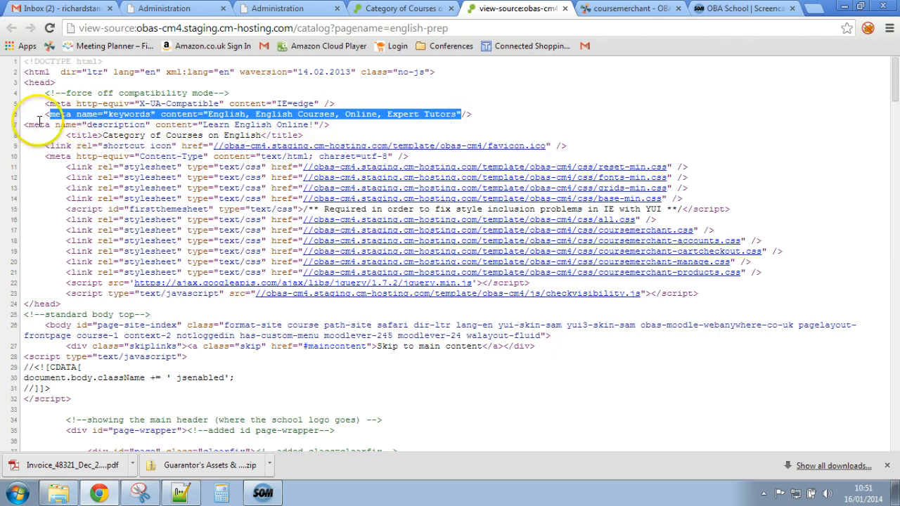
left_click_drag(34, 124, 315, 125)
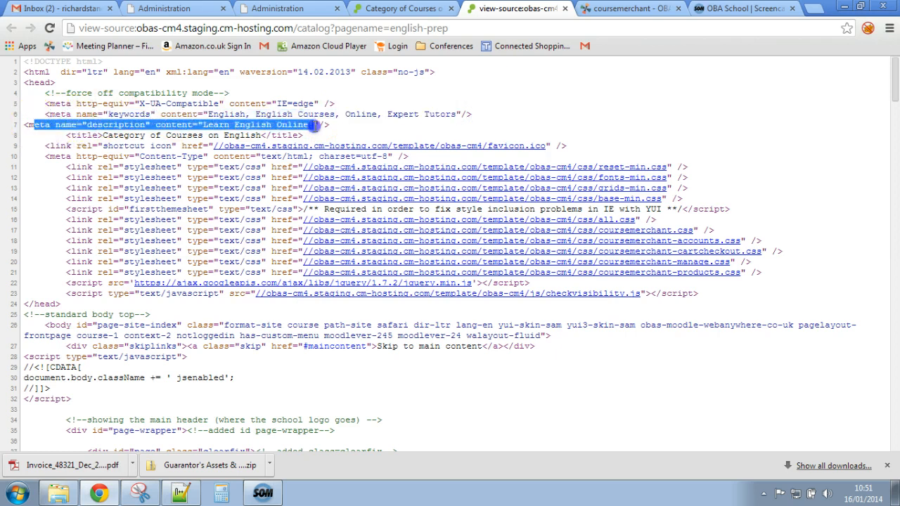
left_click_drag(66, 135, 308, 134)
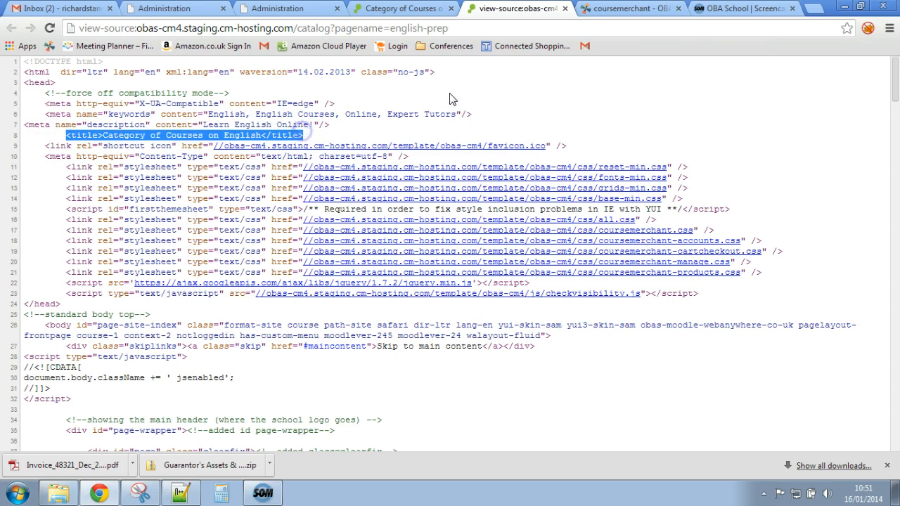
left_click(564, 9)
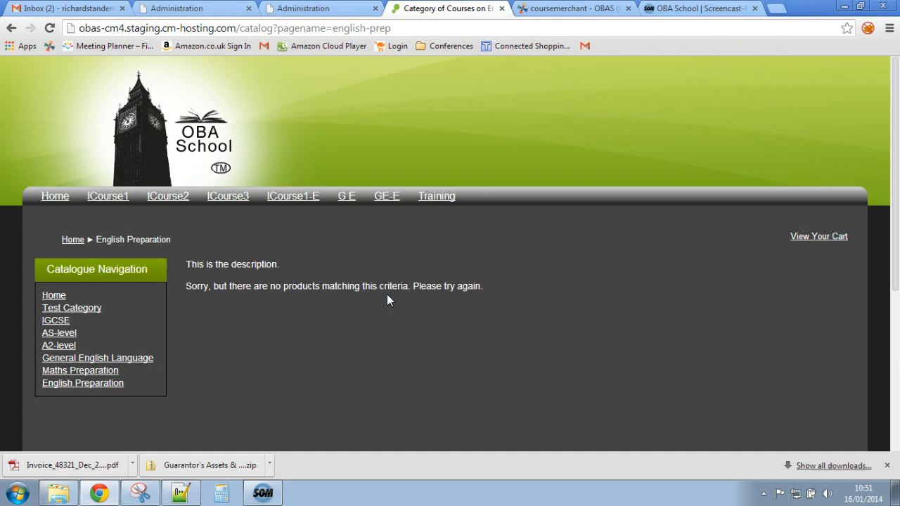
Replace the Home category's Welcome paragraph with "This is the text of the Home Page. Change it by editing the Category 'Home' in storeadmin." and save
left_click(56, 296)
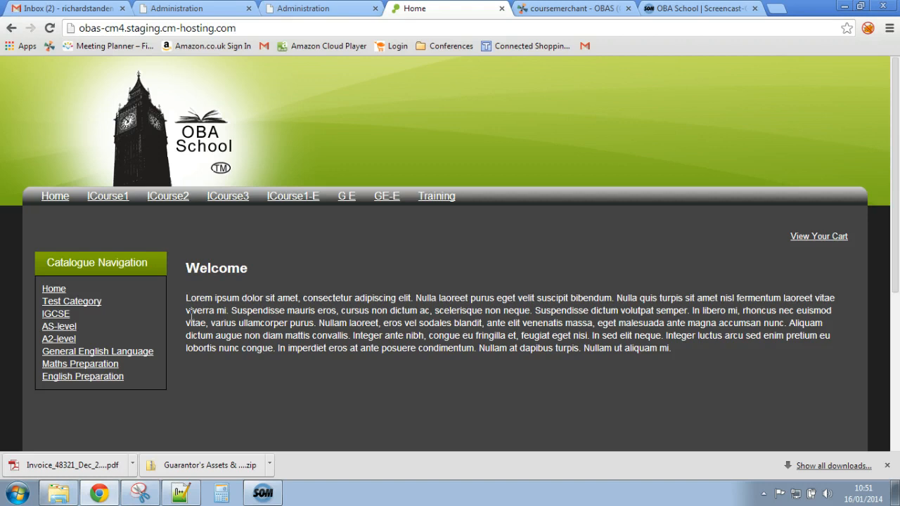
left_click(306, 10)
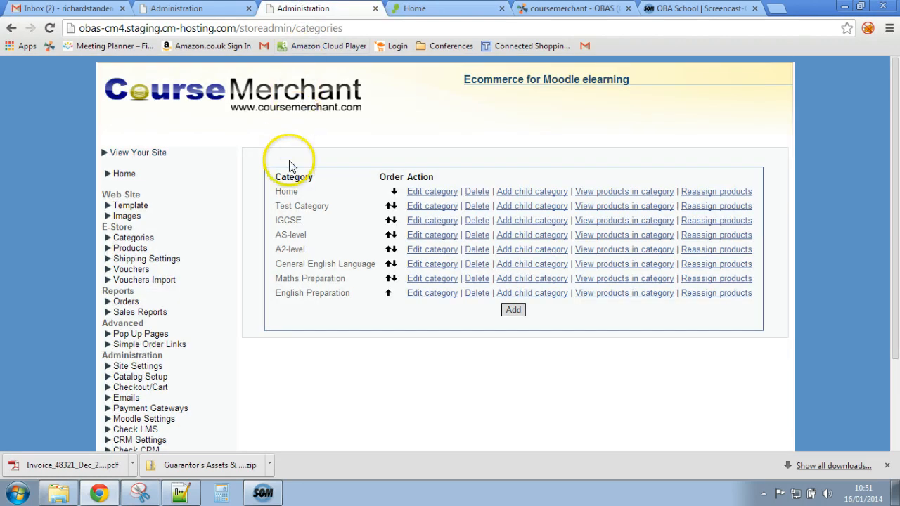
left_click_drag(276, 191, 300, 192)
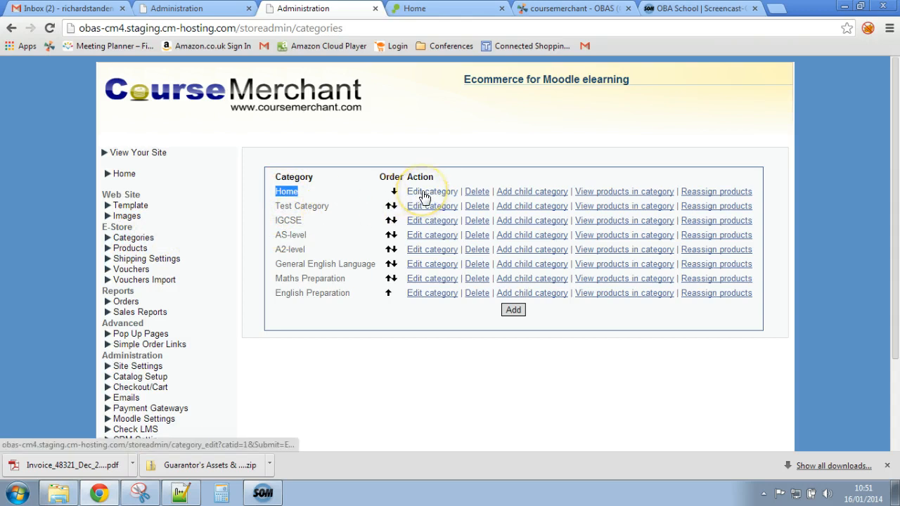
left_click(424, 192)
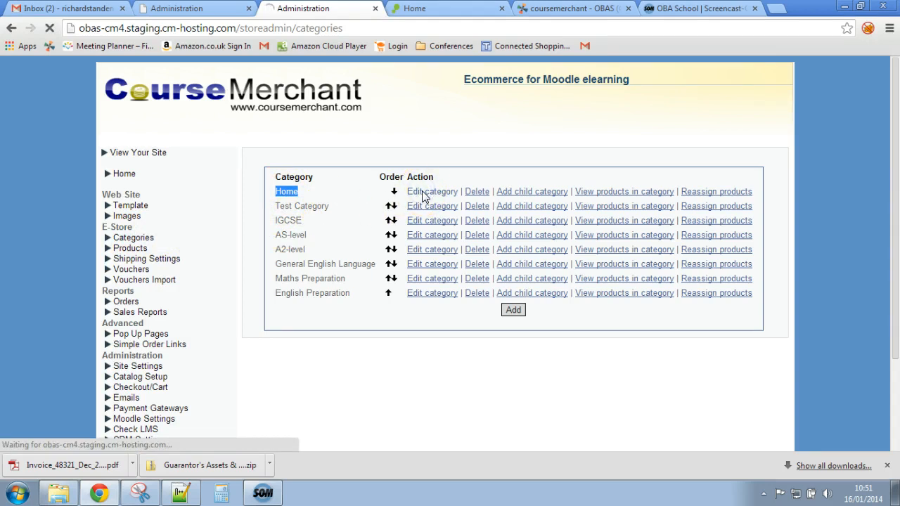
scroll(404, 208, "down", 5)
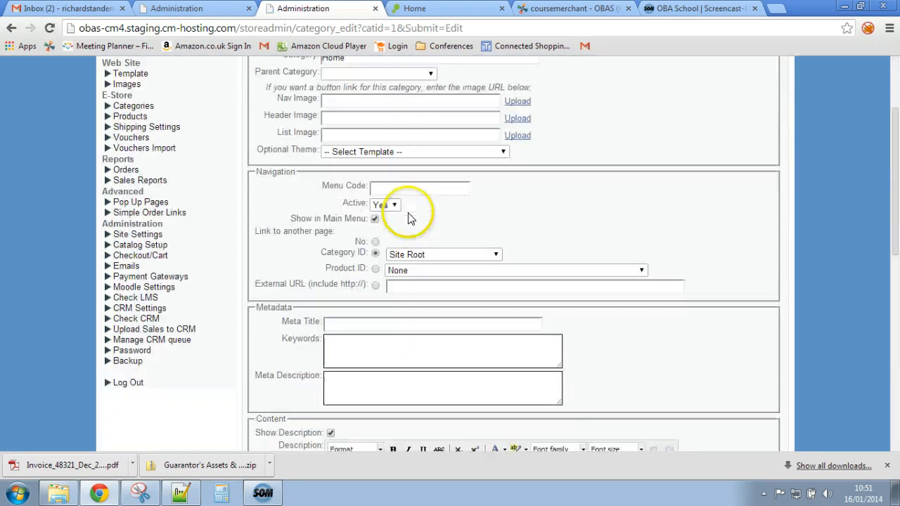
scroll(426, 305, "down", 2)
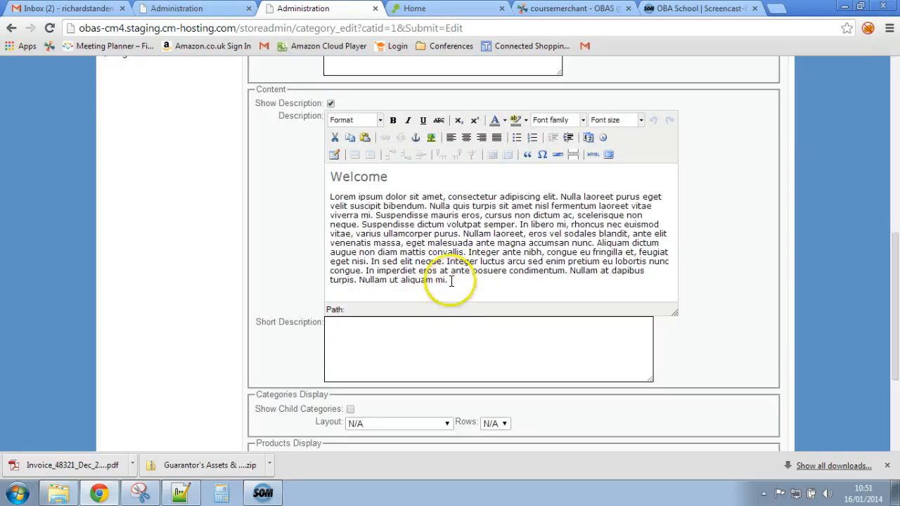
left_click_drag(446, 280, 323, 197)
type("T")
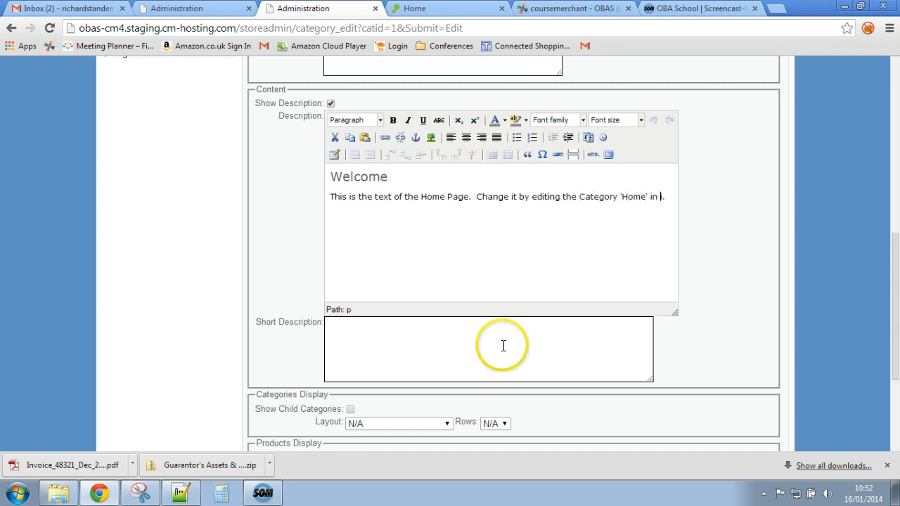
type("ni")
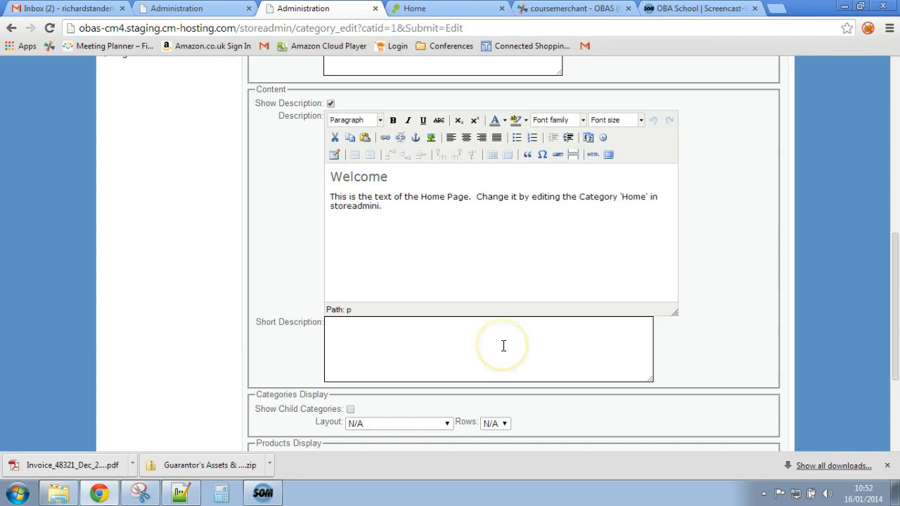
key("Delete")
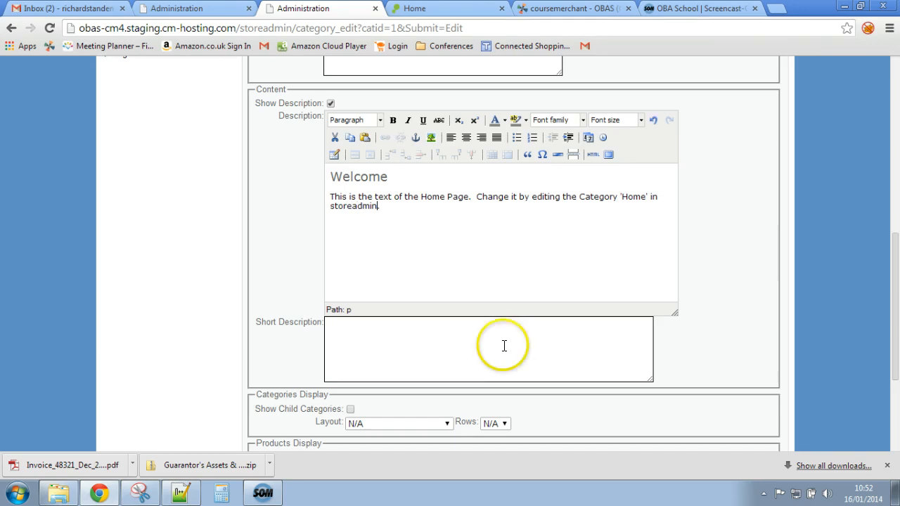
scroll(719, 287, "down", 5)
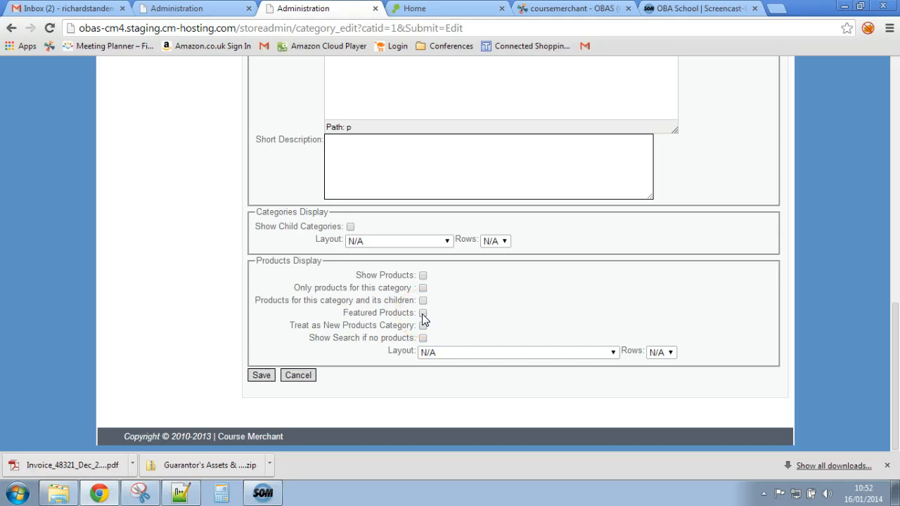
left_click(258, 377)
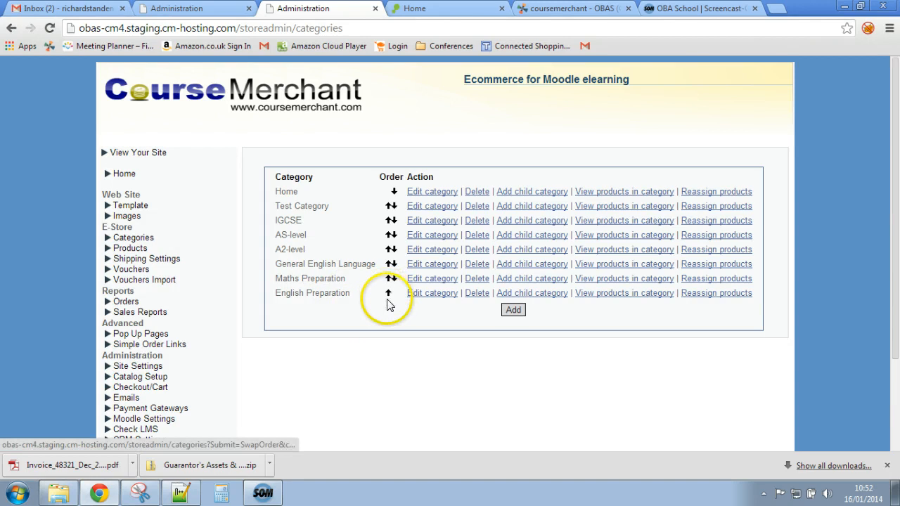
Move English Preparation above Maths Preparation in the category order, and check the home page text on the store site
left_click(388, 294)
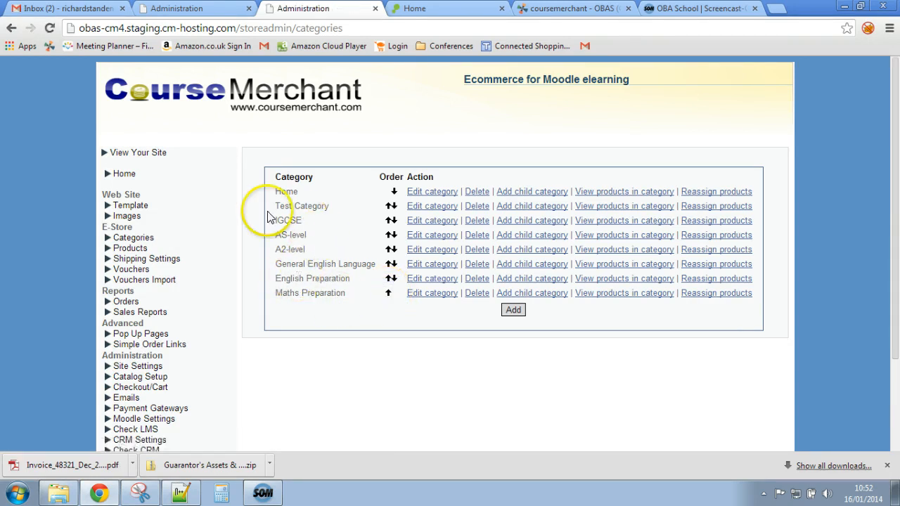
left_click(144, 158)
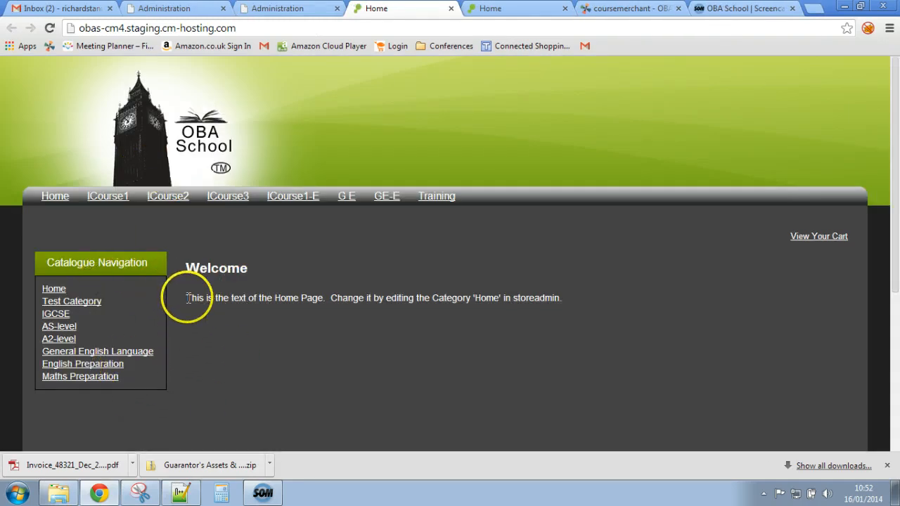
left_click_drag(186, 298, 568, 295)
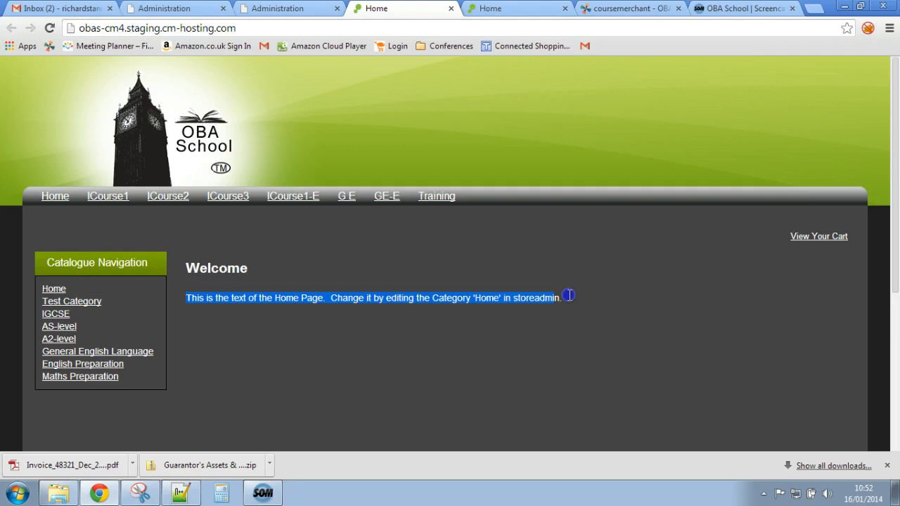
left_click(503, 340)
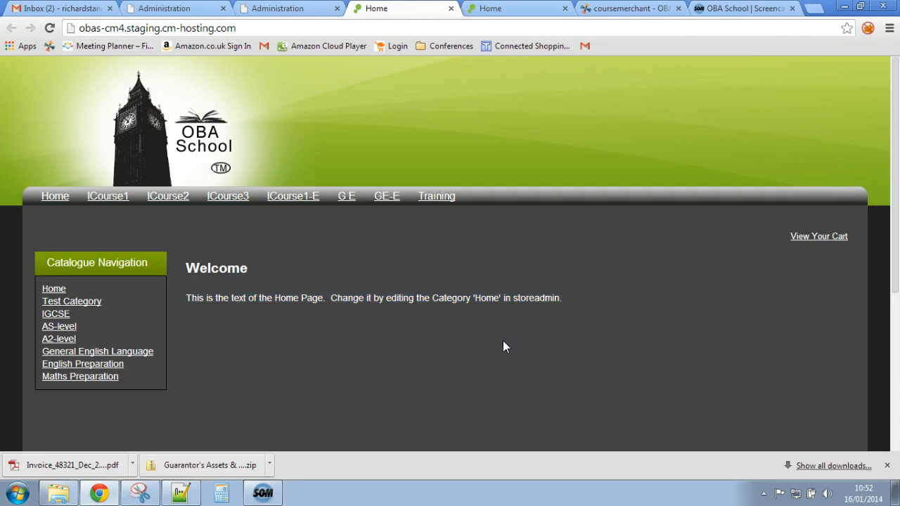